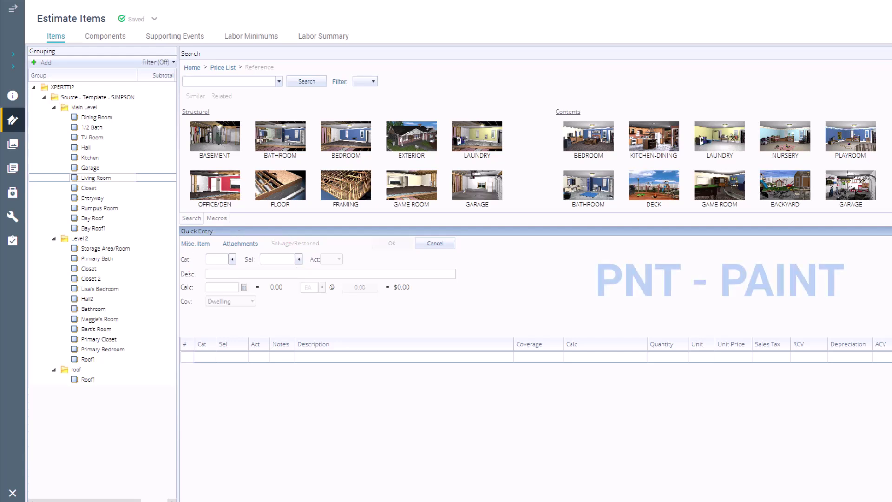
Try the PNT and DRY category codes, then clear the category field
text(PNT)
key(Tab)
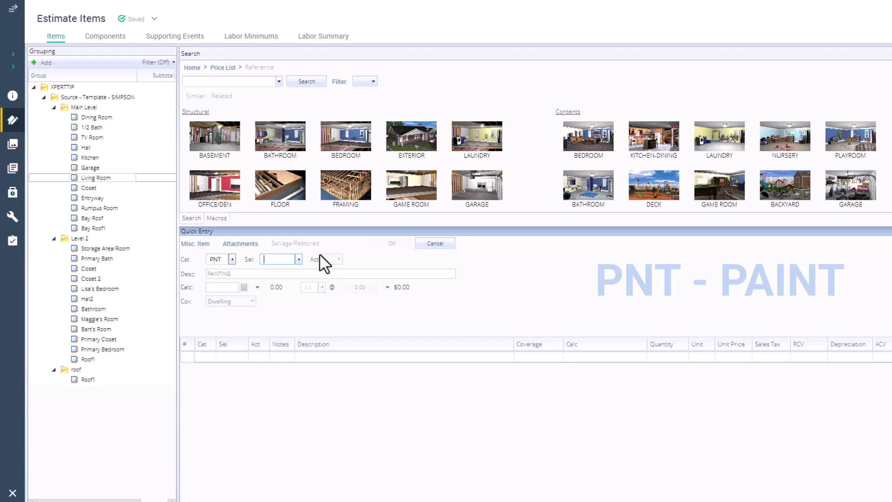
double_click(223, 258)
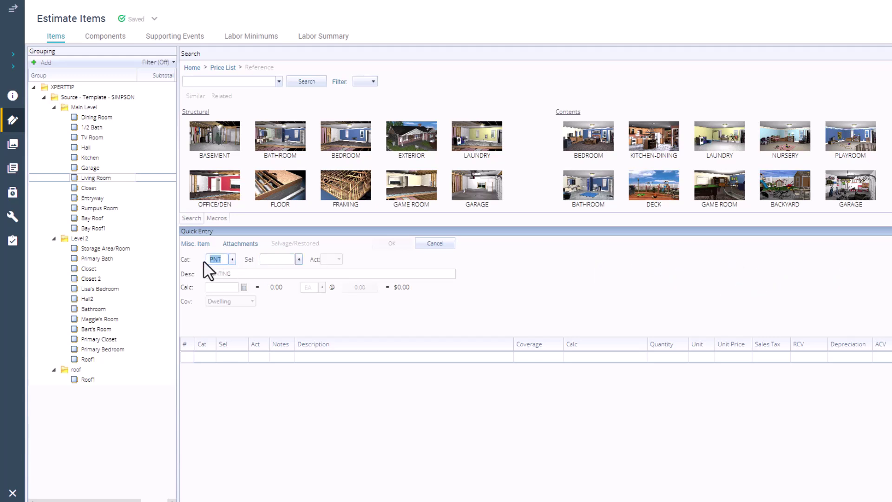
text(DRY)
key(Tab)
key(Escape)
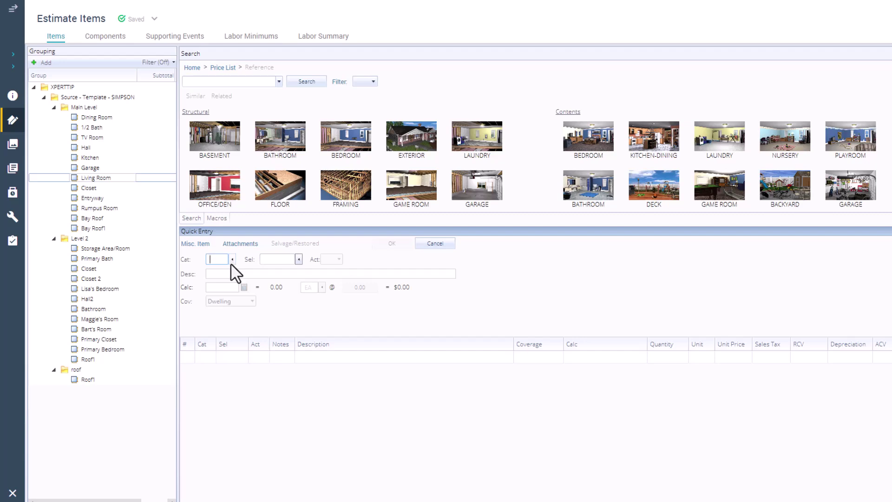
Choose LIT - LIGHT FIXTURES from the P.L. Categories list
click(232, 259)
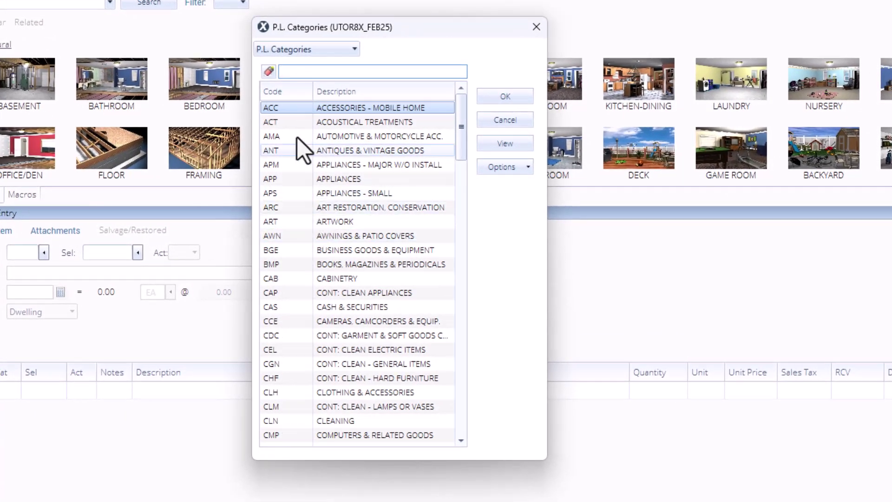
scroll(297, 200, down, 20)
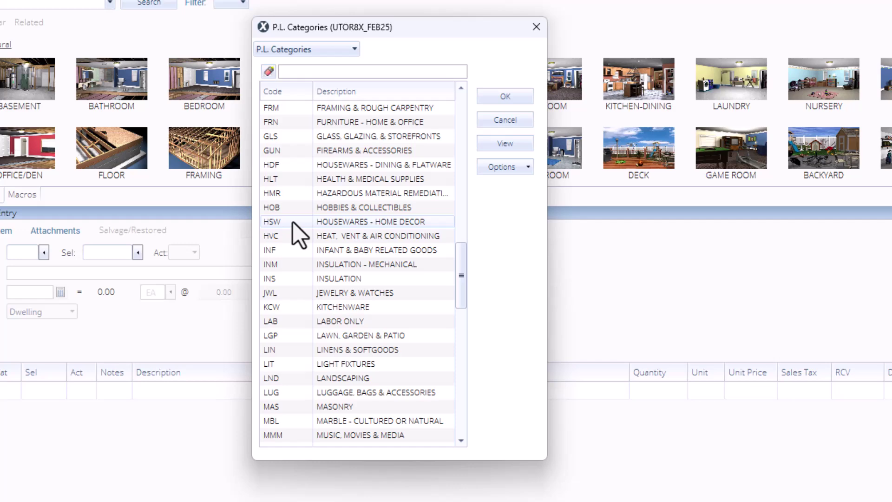
scroll(292, 224, down, 7)
scroll(291, 224, up, 14)
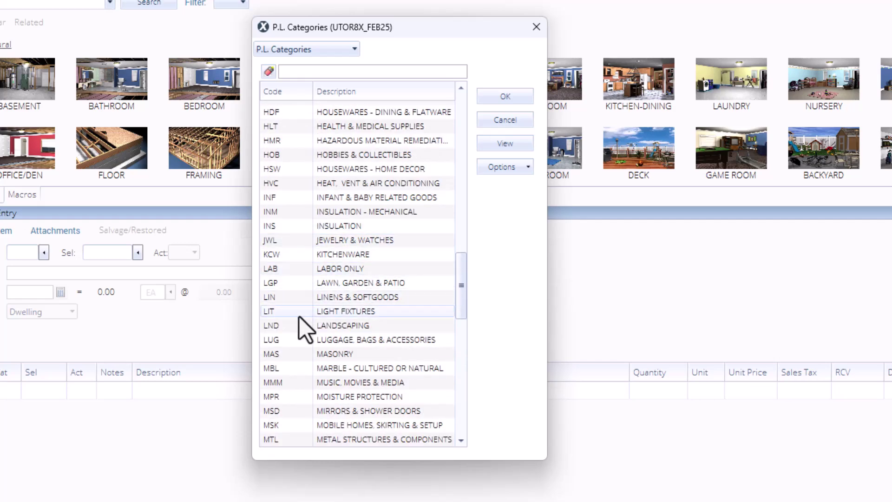
click(300, 316)
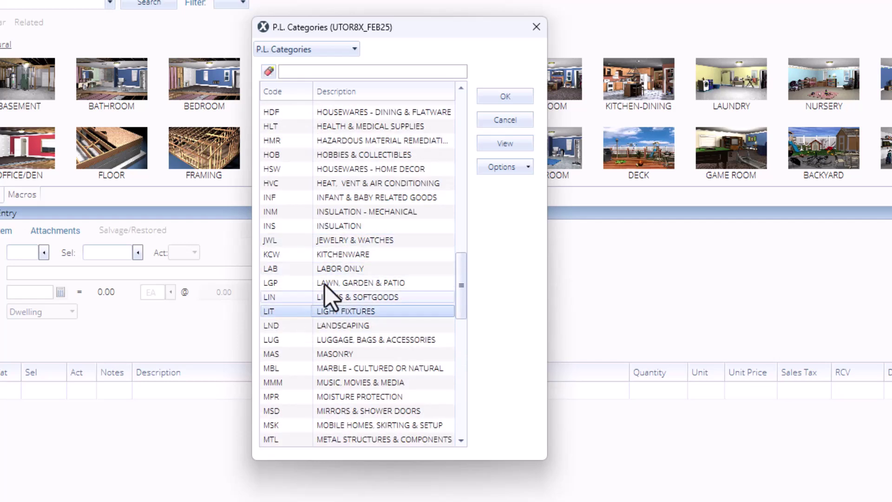
click(496, 96)
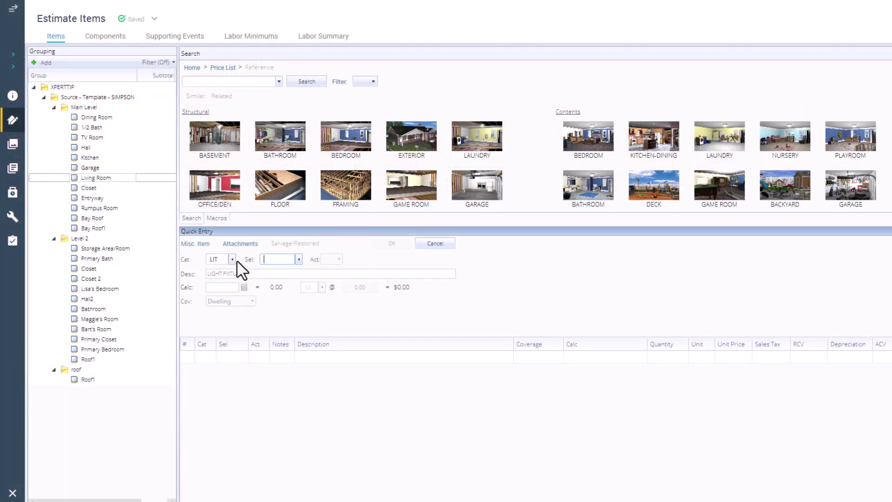
Add the STRIPI incandescent/LED light strip line, 1 LF at $51.33, to the Living Room
click(299, 258)
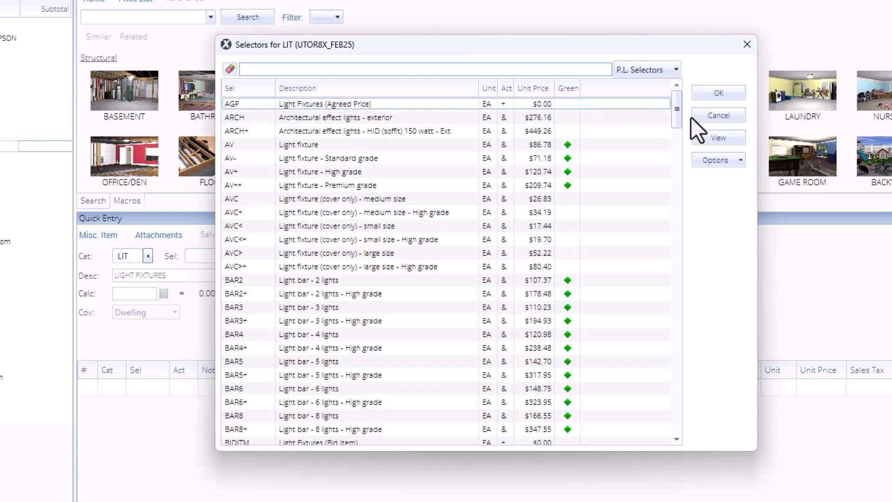
drag(673, 106, 683, 432)
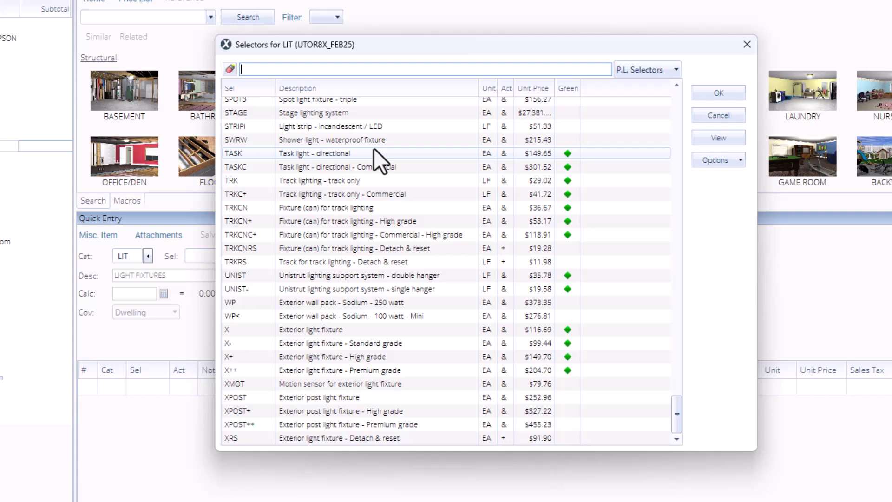
click(346, 123)
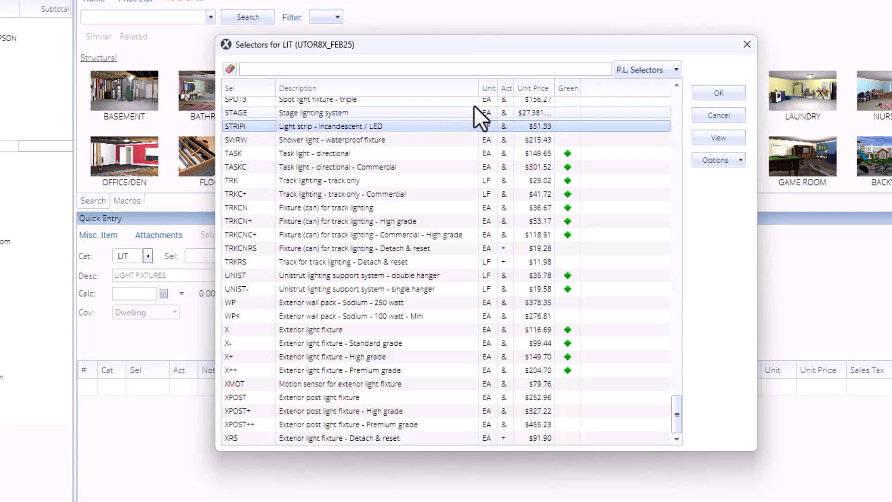
click(708, 94)
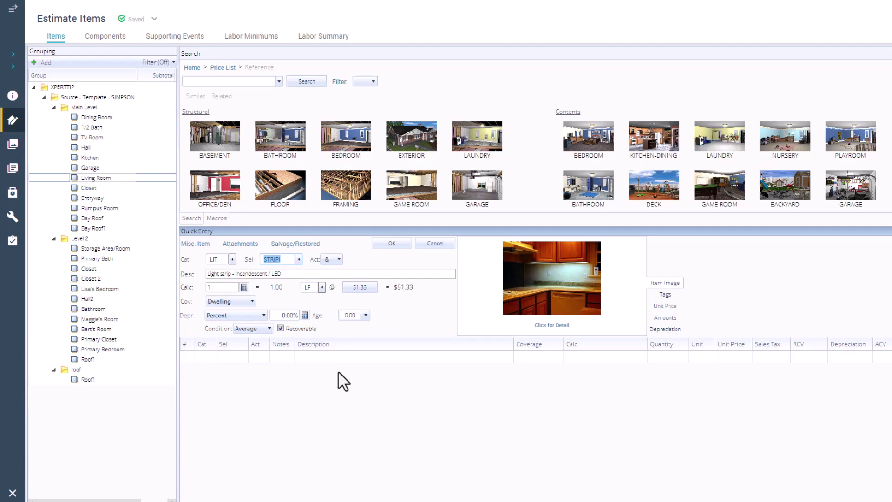
click(392, 245)
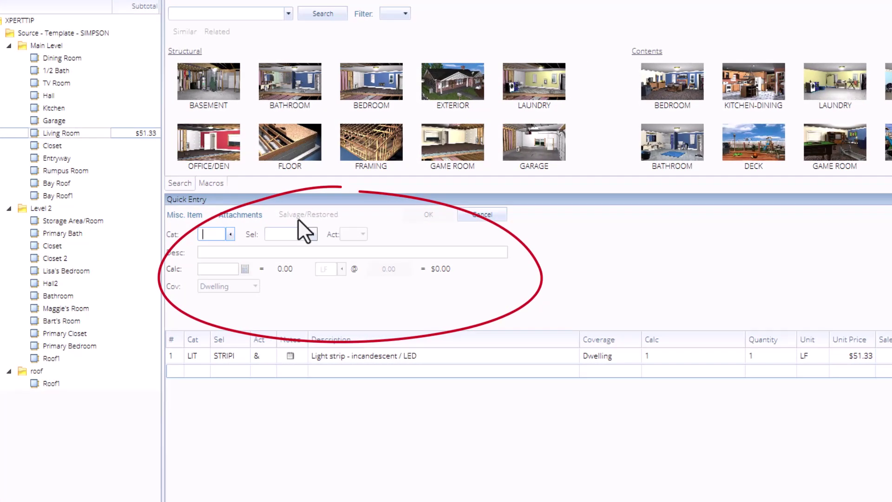
Enter category LIT with selector AV+ to add a high-grade light fixture, 1 EA at $120.74
text(LIT)
key(Tab)
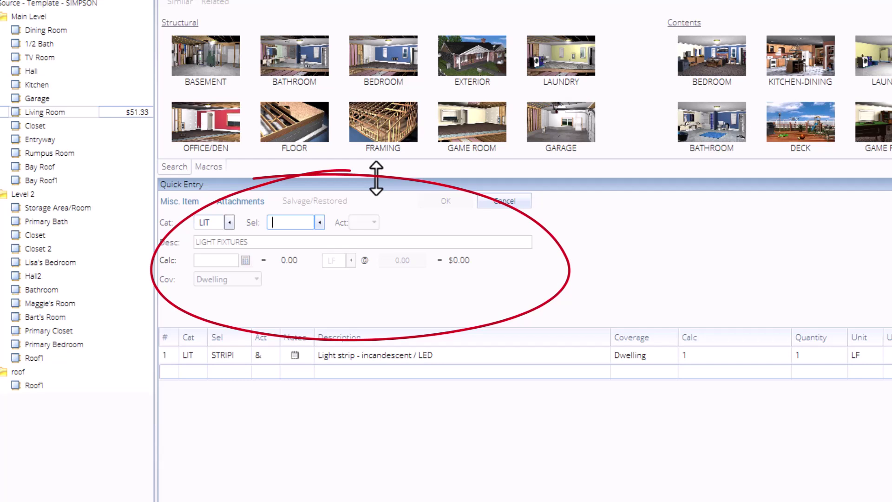
text(AV+)
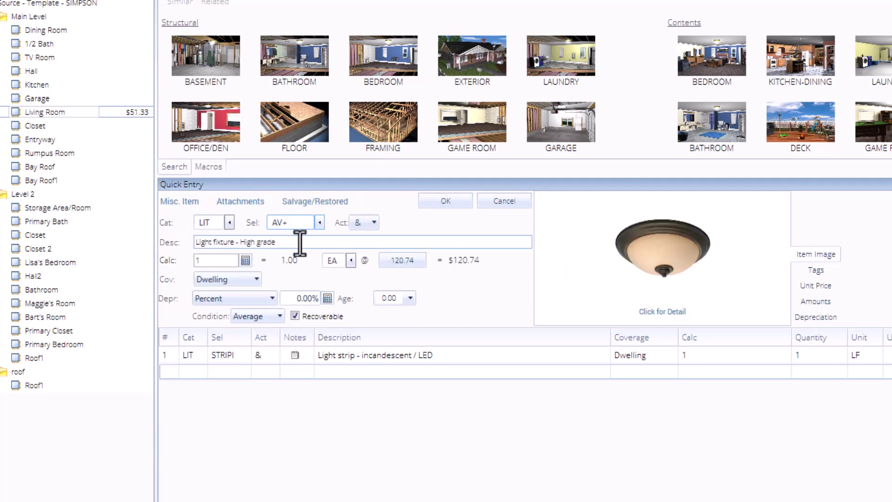
click(440, 201)
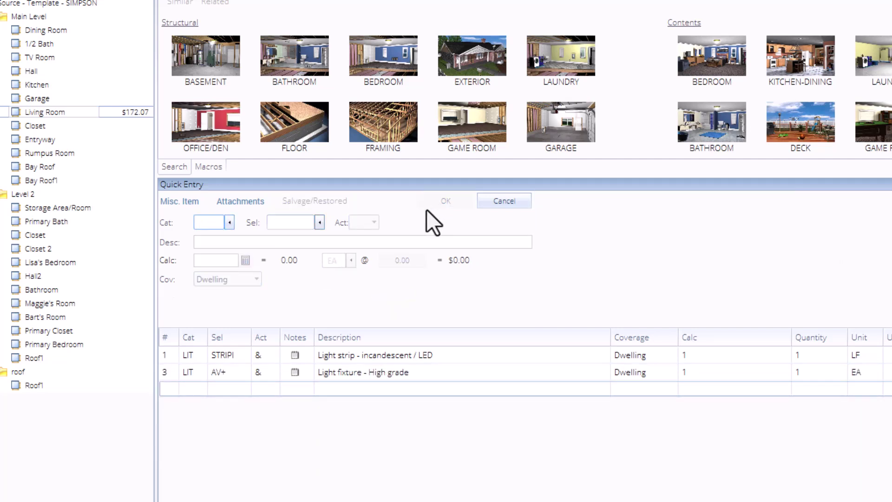
Add 1/2" drywall (DRY 1/2) and seal/prime and paint (PNT SP) lines in the grid
click(188, 389)
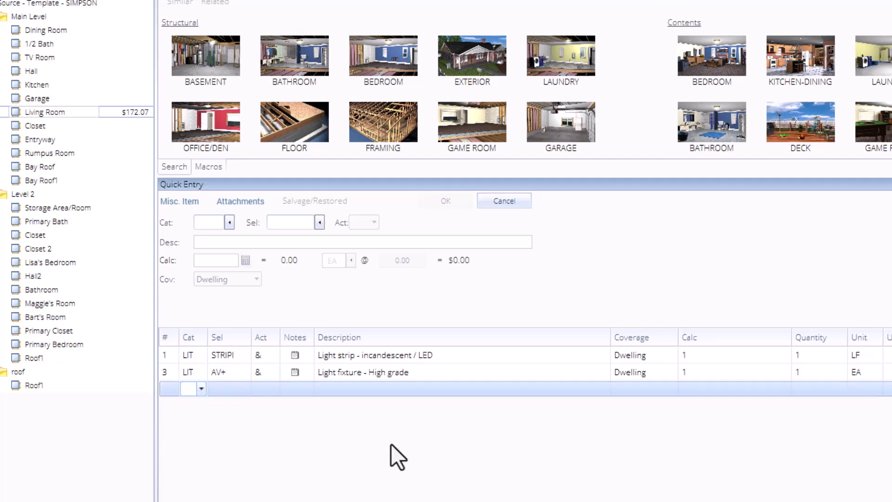
text(DRY)
key(Tab)
text(1/2)
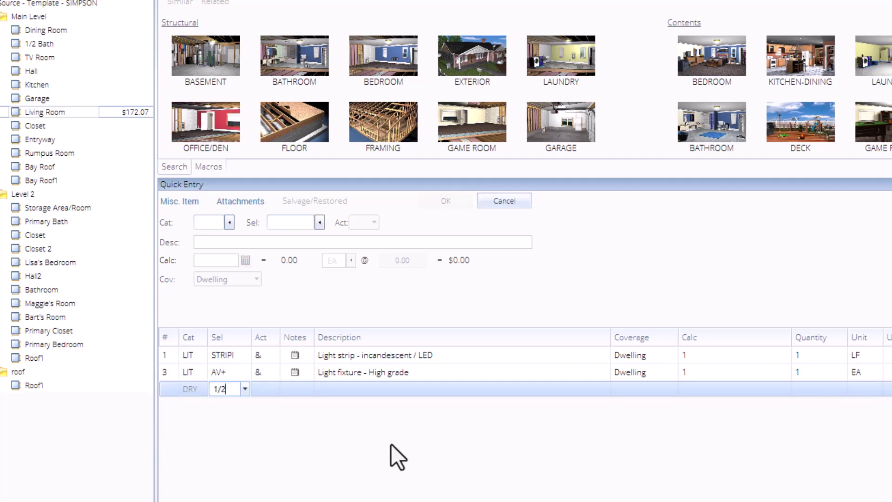
key(Return)
text(PNT)
key(Tab)
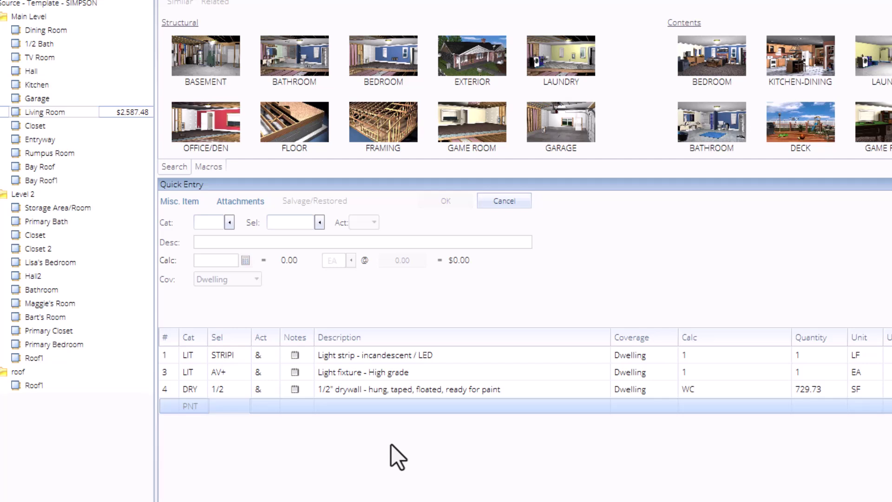
text(SP)
key(Return)
Add smoke detector (ELE SMOKE) and carpet (FCC AV) lines to the Living Room
text(ELE)
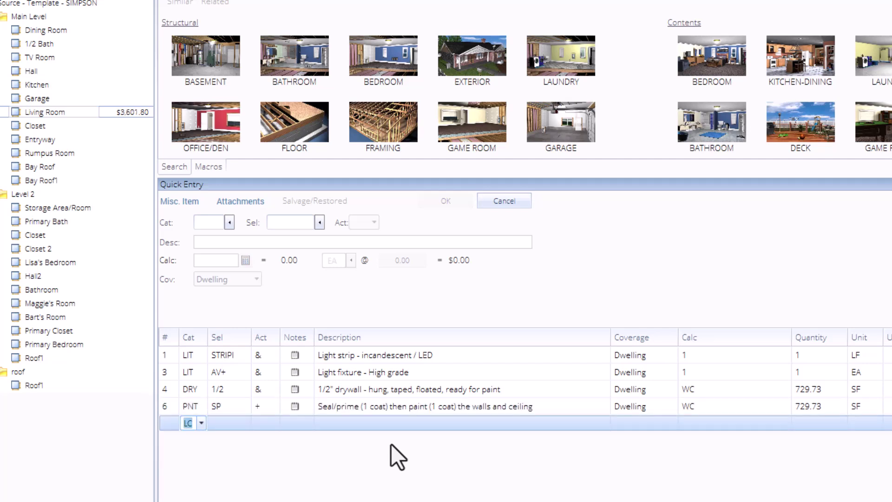
key(Tab)
text(SMOKE)
key(Return)
text(FCC)
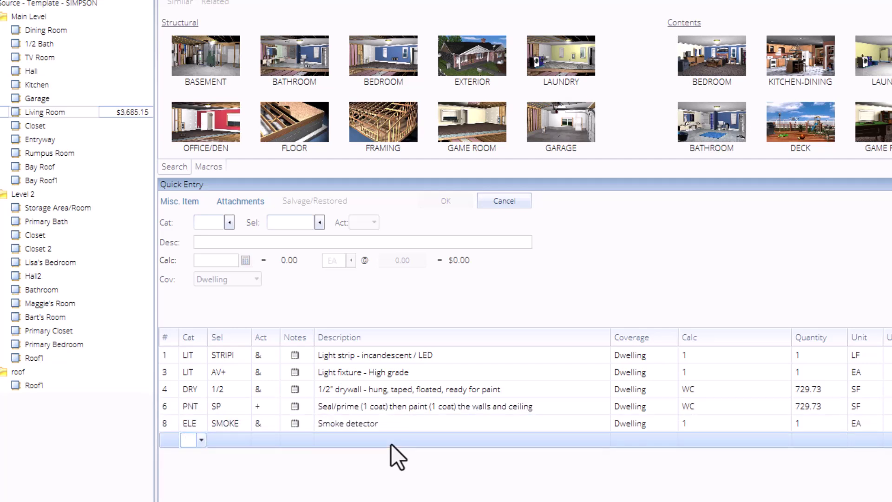
key(Tab)
text(AV)
key(Return)
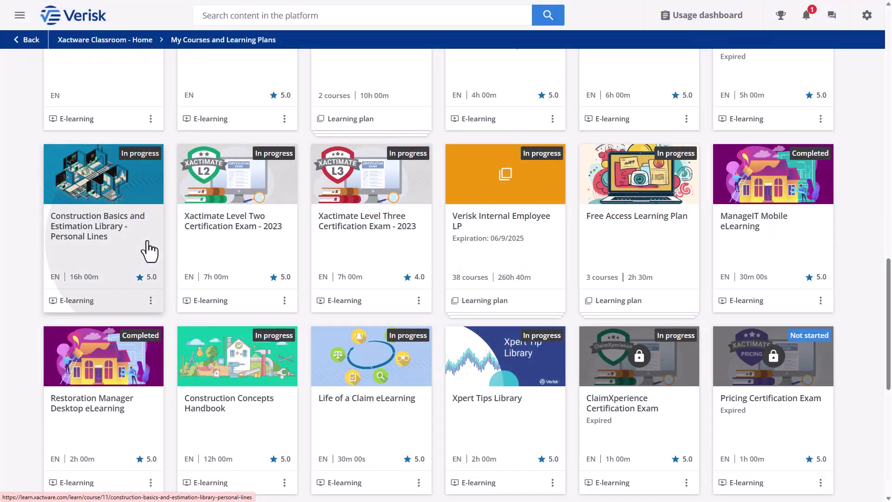
Open the Construction Basics and Estimation Library - Personal Lines course and resume training
click(149, 251)
click(393, 338)
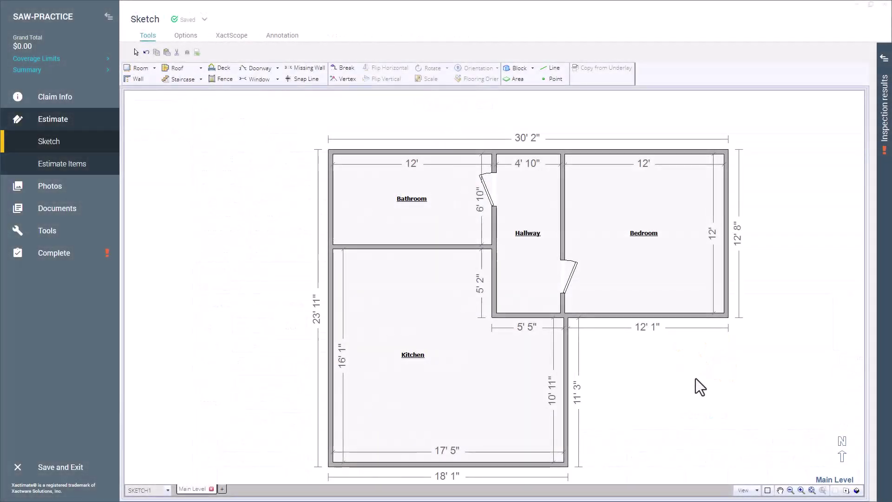
Make Bedroom the active room and add Carpet - Standard grade (FCC AV-, 144 SF) via a 'carpet' search
click(672, 287)
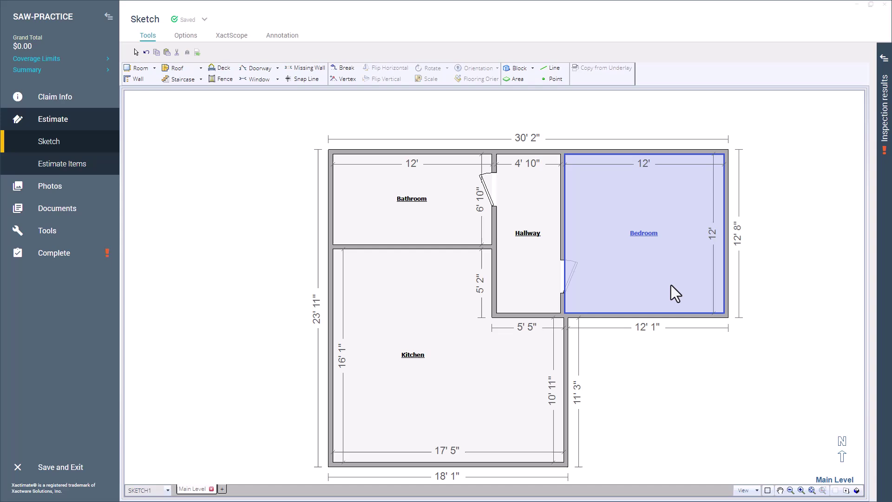
click(186, 205)
click(61, 162)
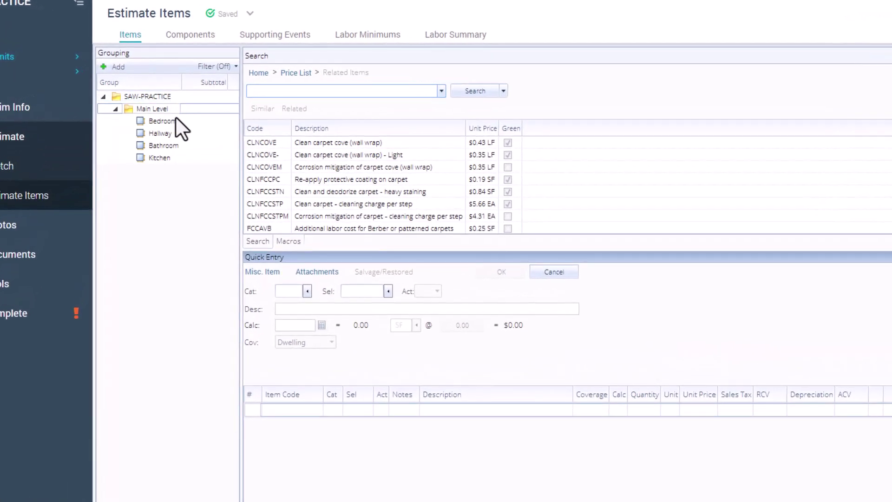
click(175, 121)
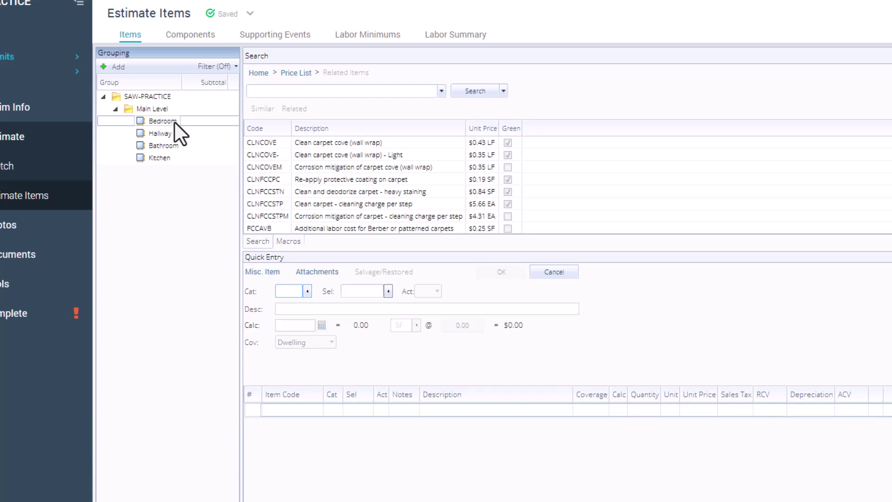
click(274, 90)
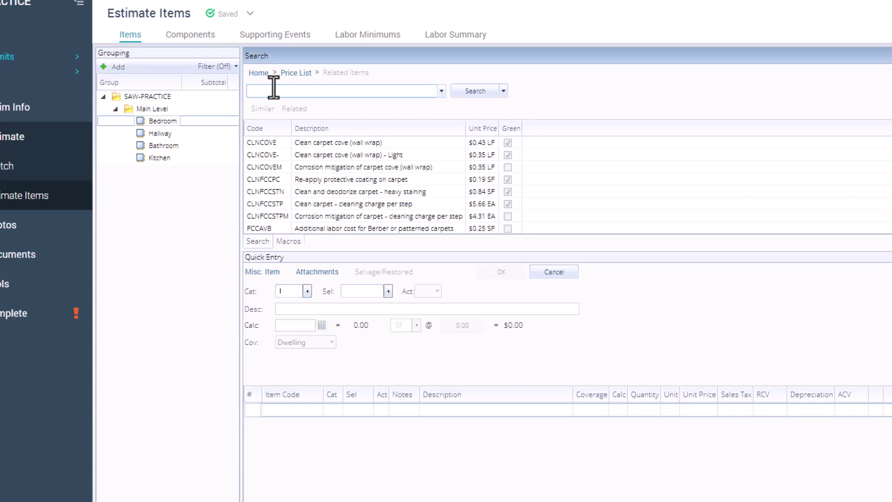
text(carpe)
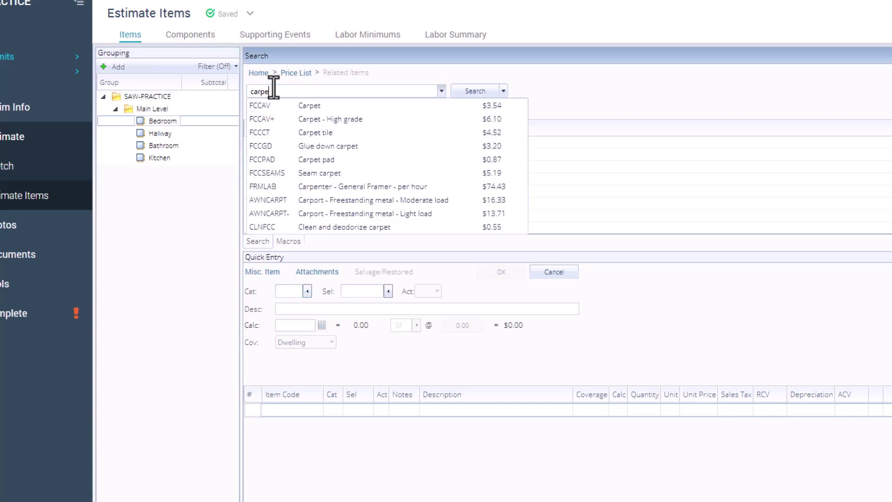
text(t)
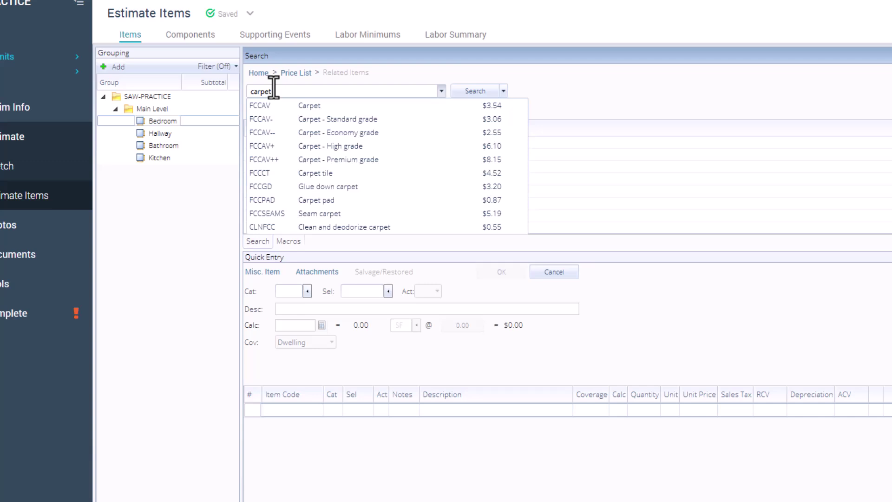
click(309, 117)
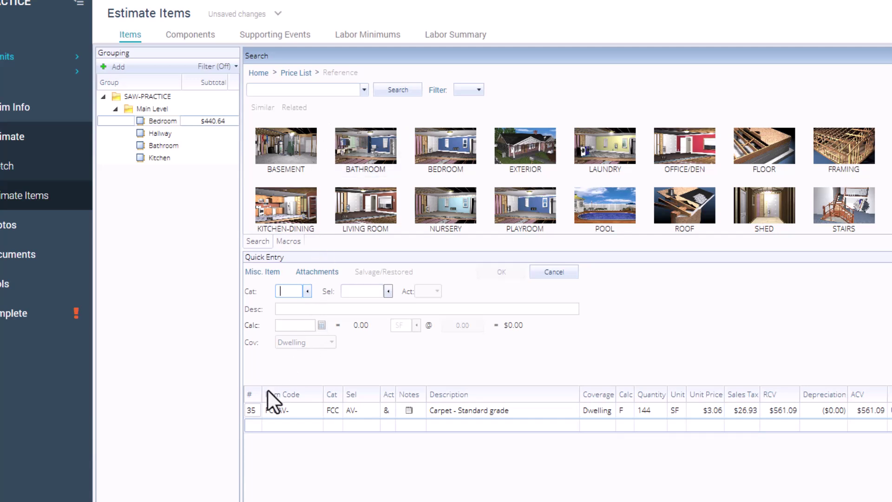
Show the standard carpet line's Related items and browse the carpet pad and tear-out entries
click(264, 410)
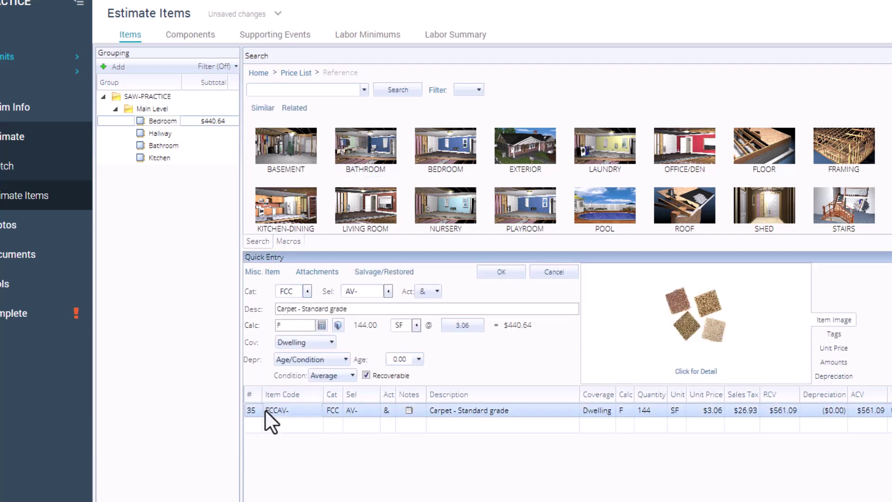
click(300, 108)
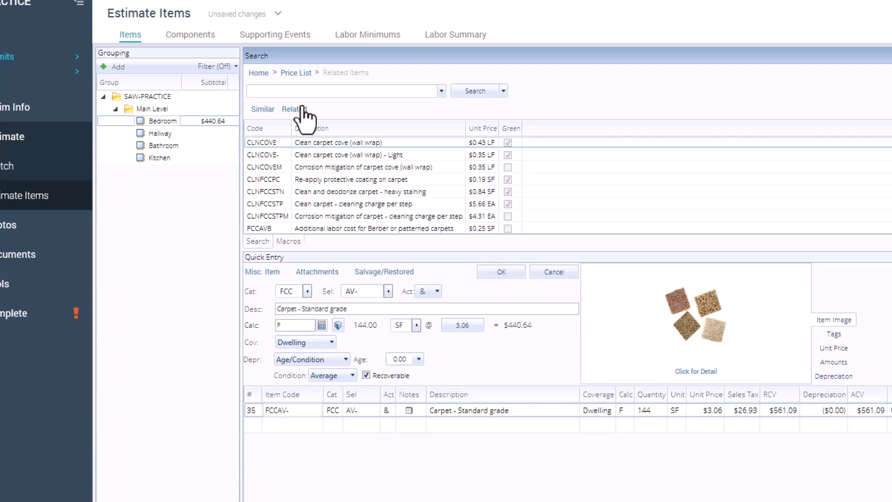
scroll(644, 157, down, 8)
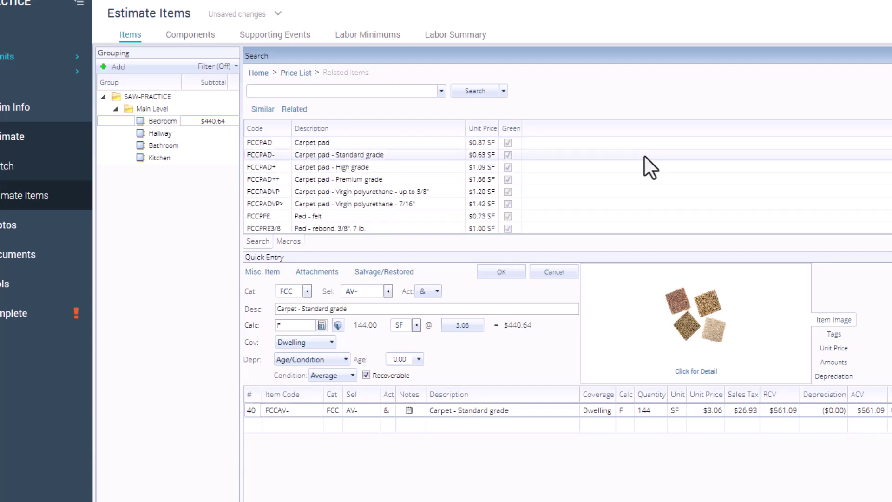
scroll(644, 167, down, 3)
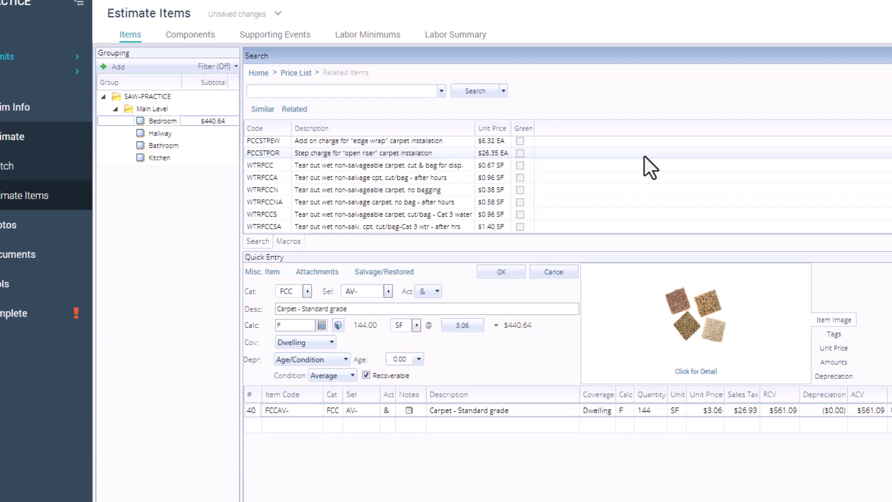
Add heavy-staining carpet cleaning (CLNFCCSTN) and Seam carpet (FCCSEAMS) from the Related items
click(295, 109)
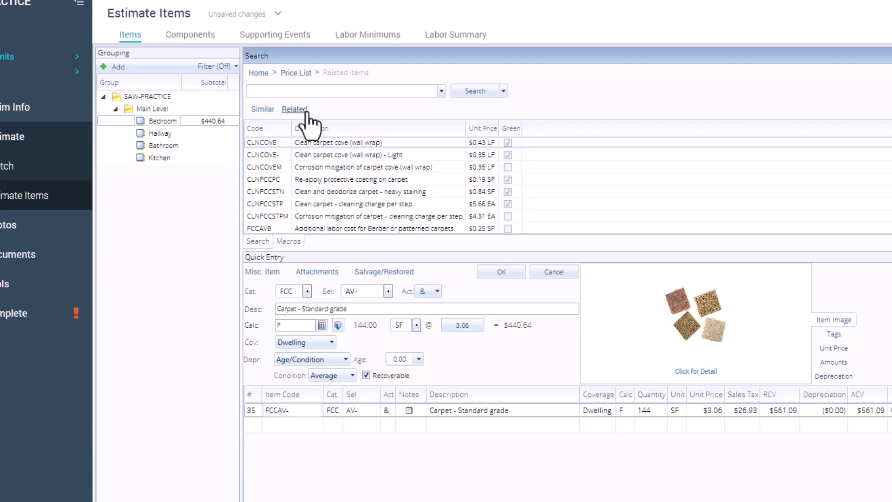
double_click(343, 189)
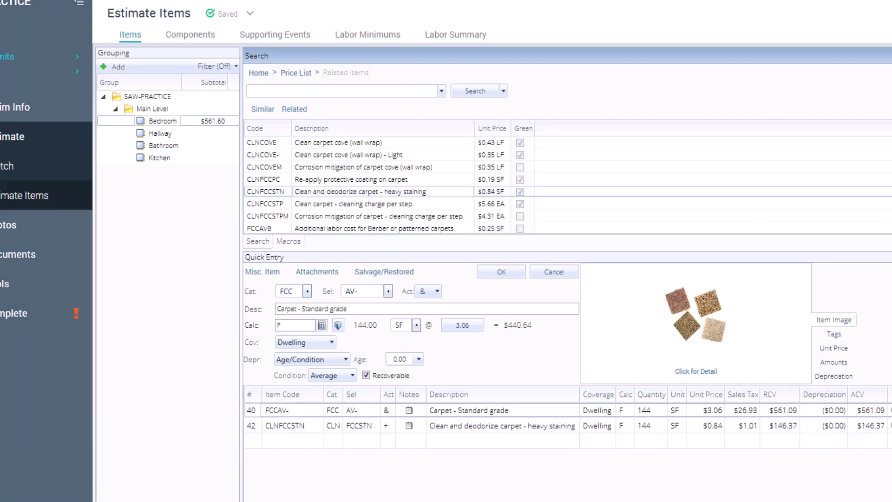
scroll(377, 185, down, 6)
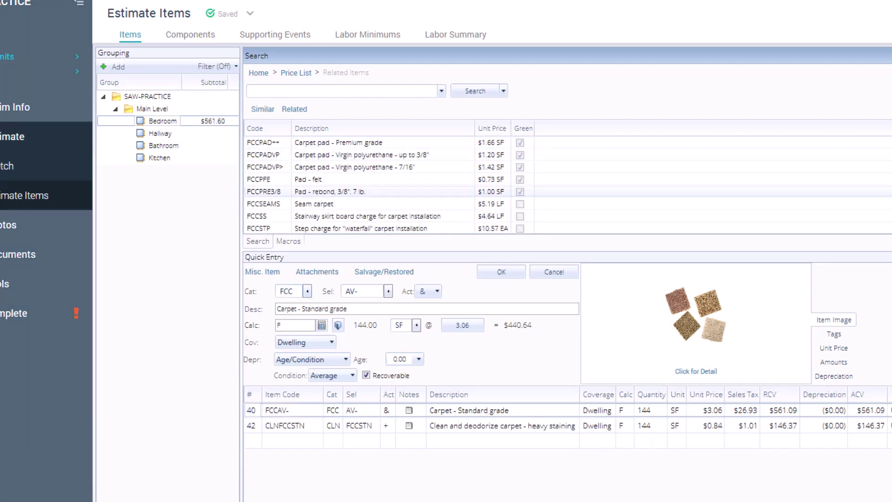
right_click(293, 208)
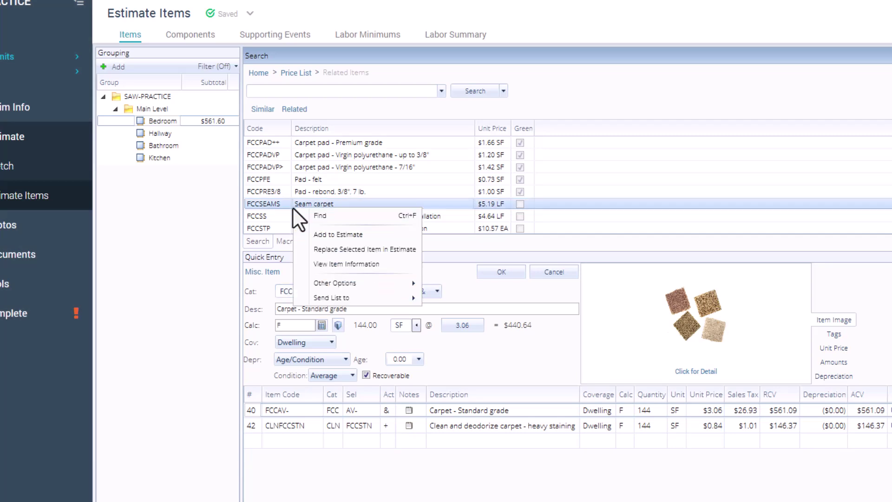
click(311, 238)
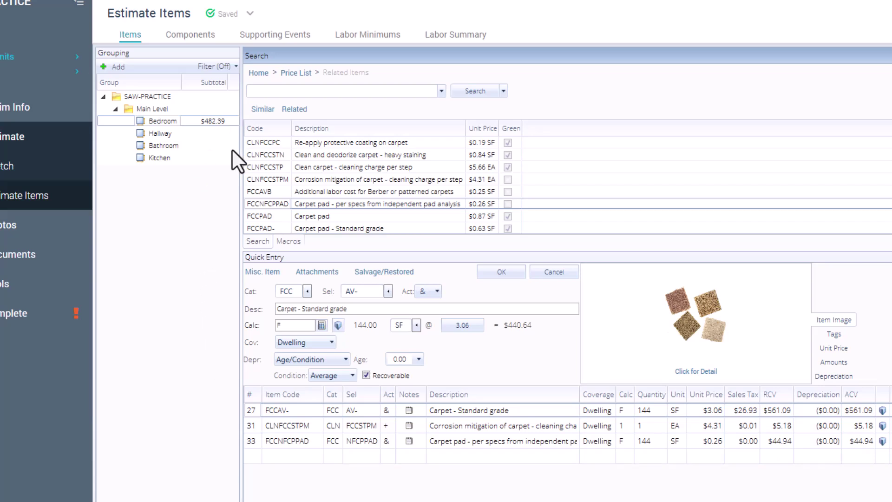
Add Carpet - High grade (FCCAV+) from the standard carpet's Similar items list
click(261, 109)
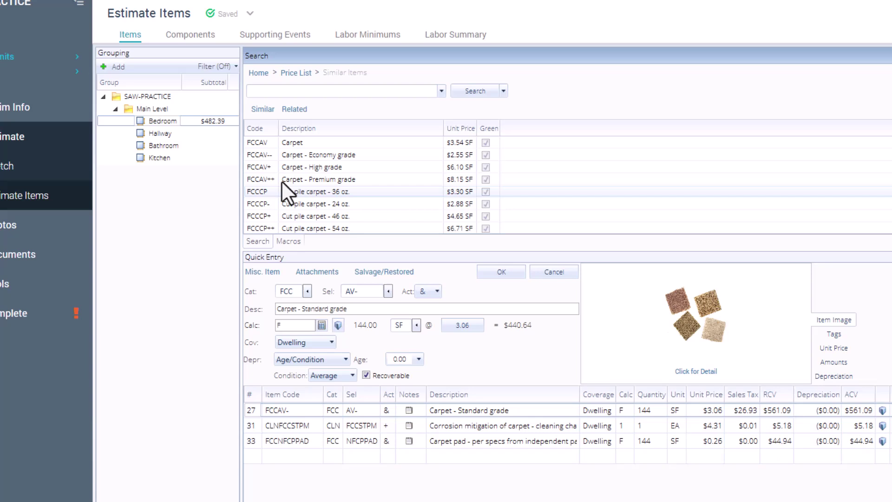
double_click(303, 171)
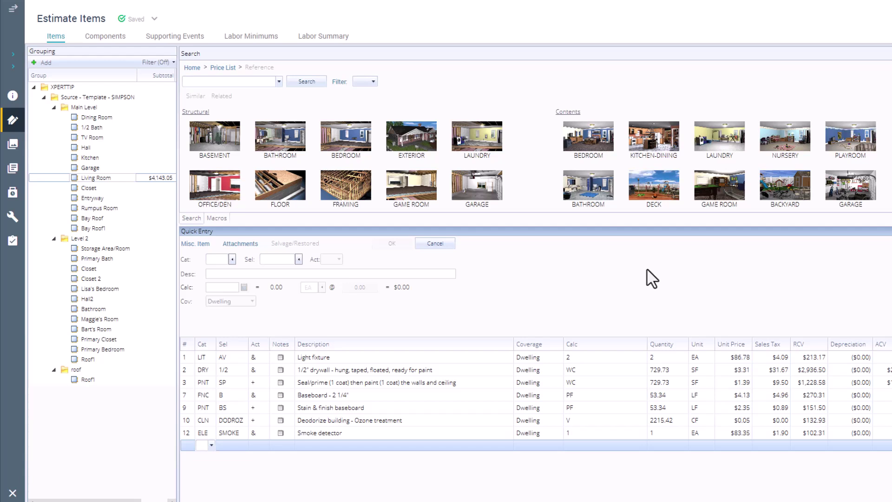
Select the Light fixture through Smoke detector rows, then use Select All on the grid
click(188, 357)
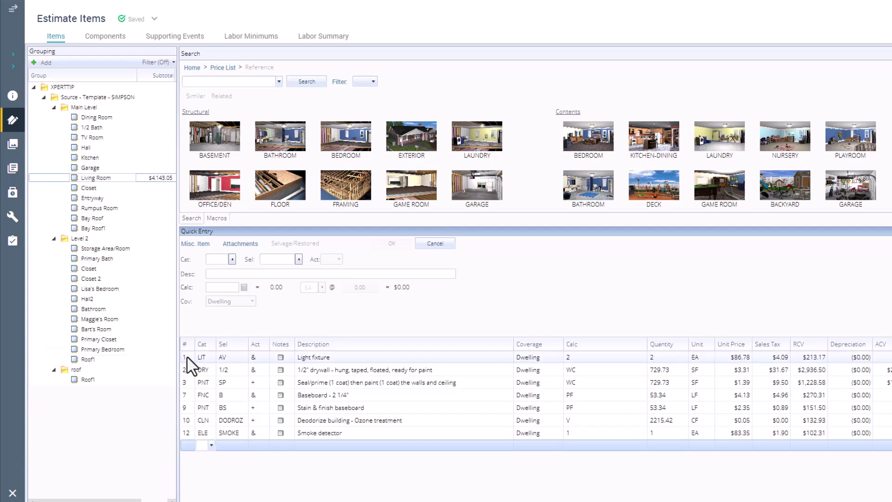
key(shift)
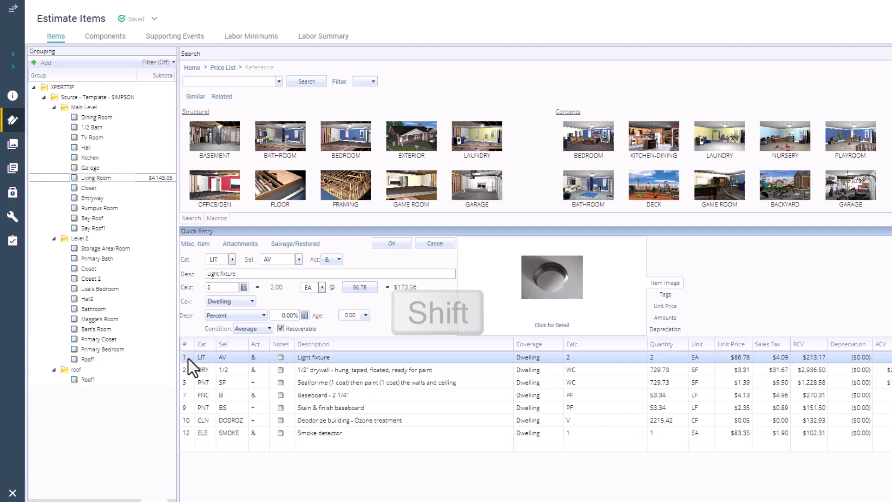
shift+click(184, 436)
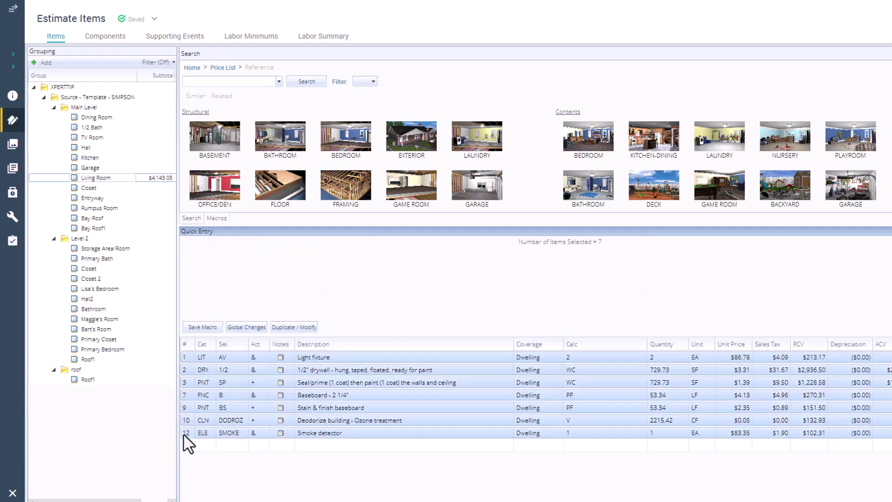
right_click(185, 356)
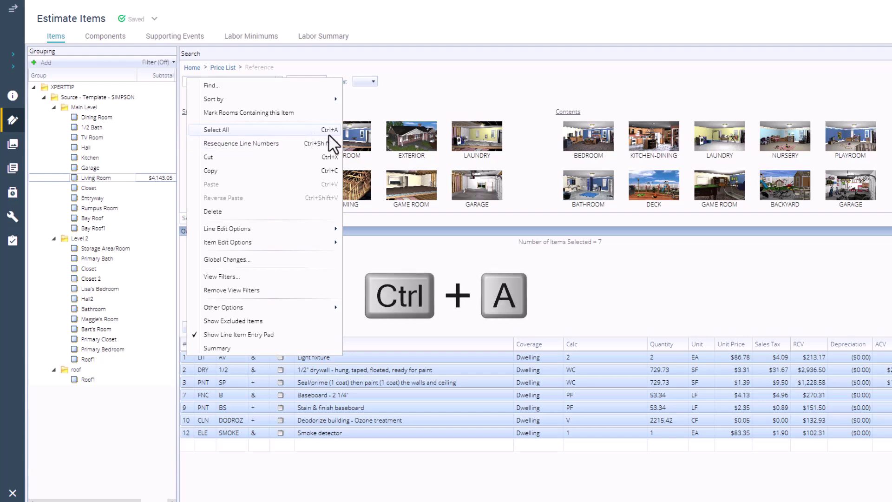
click(420, 296)
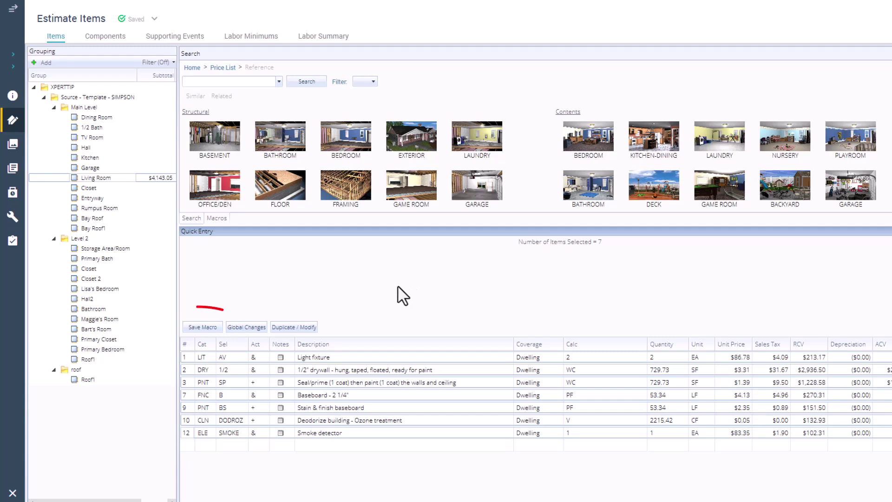
Enter macro code ROOMFIRE and description 'basic fire damage' for the selected Living Room items
click(203, 327)
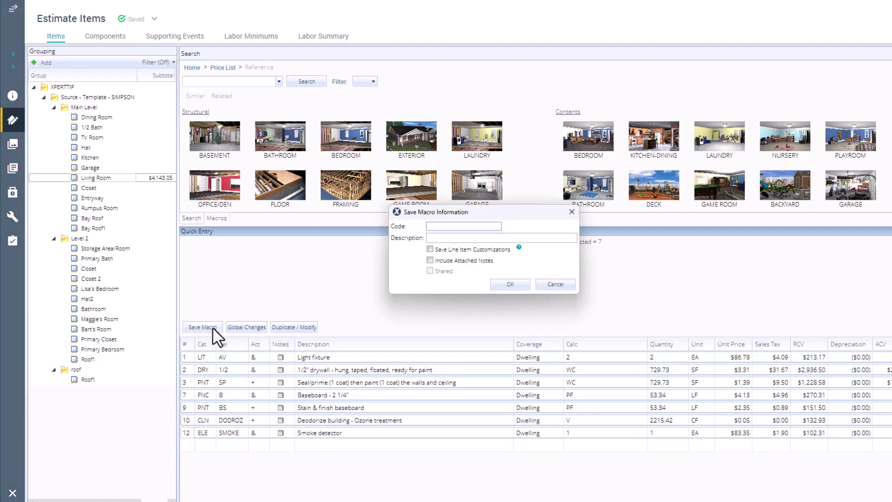
text(ROOMFIE)
key(BackSpace)
text(RE)
click(543, 236)
text(basic f)
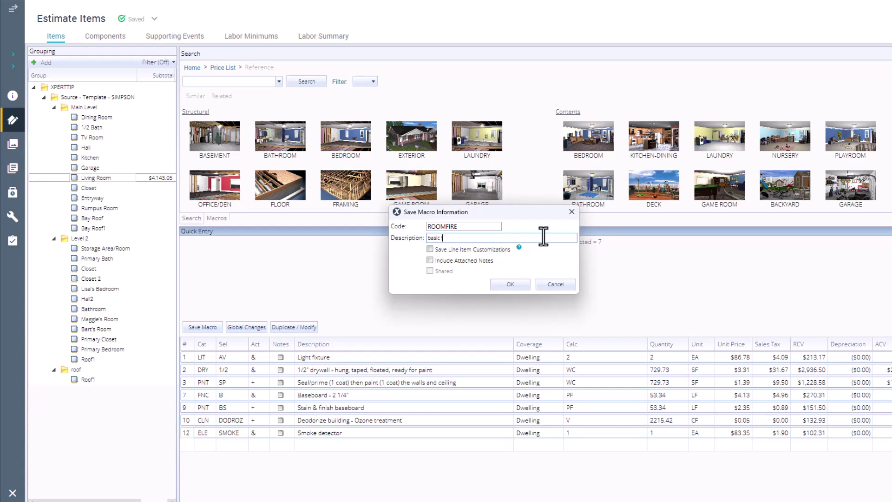
text(ire damage)
Confirm the ROOMFIRE macro save and switch to the empty Level 2 bedroom
click(513, 286)
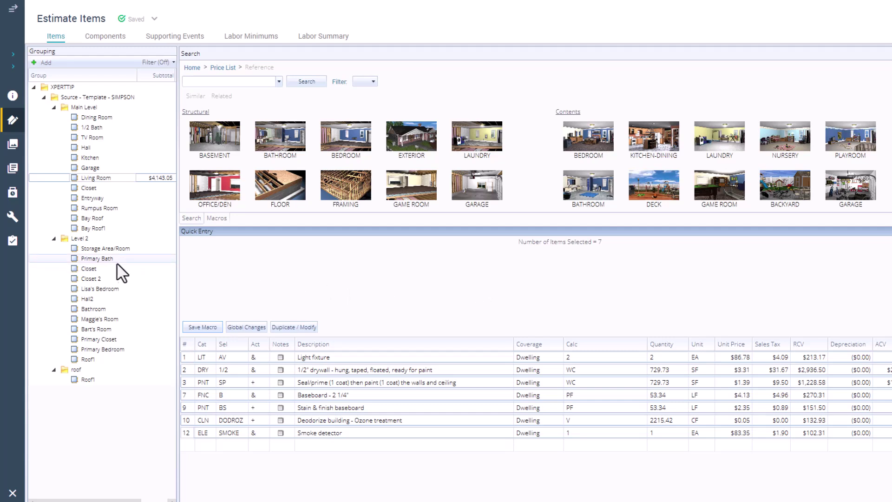
click(110, 289)
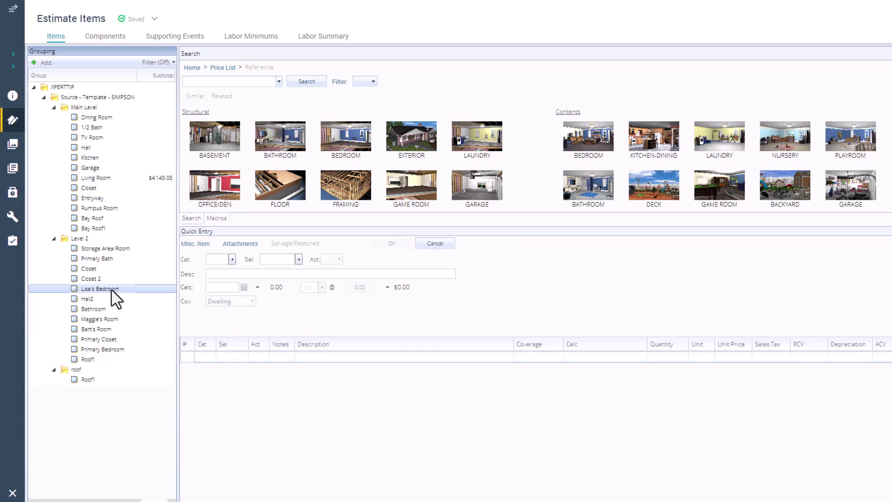
Pick ROOMFIRE from the enlarged Macros list and run it in the Level 2 bedroom
click(219, 218)
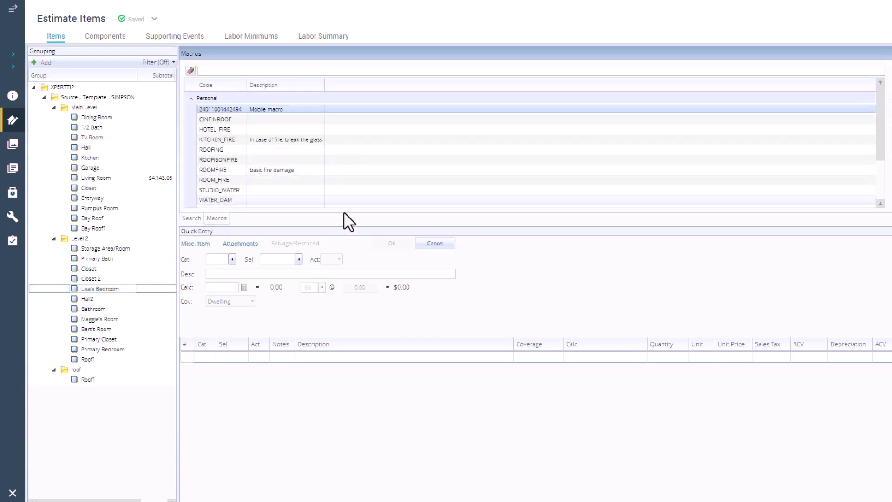
drag(348, 225, 349, 278)
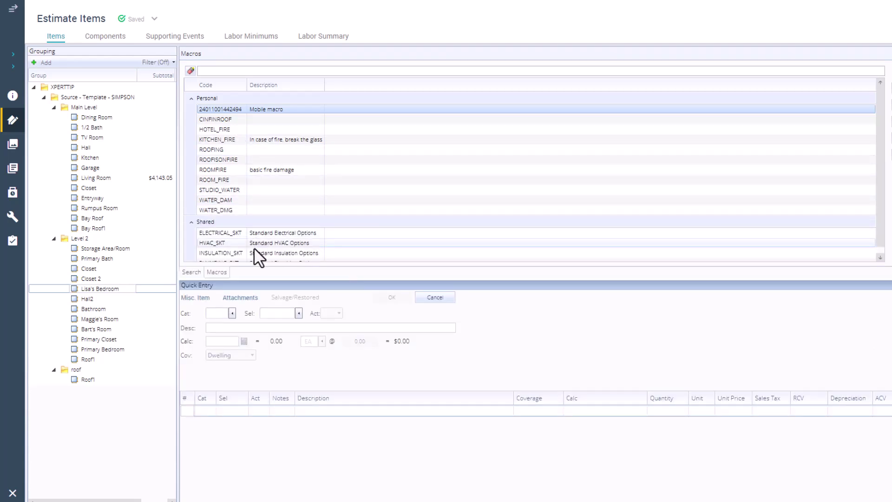
click(241, 169)
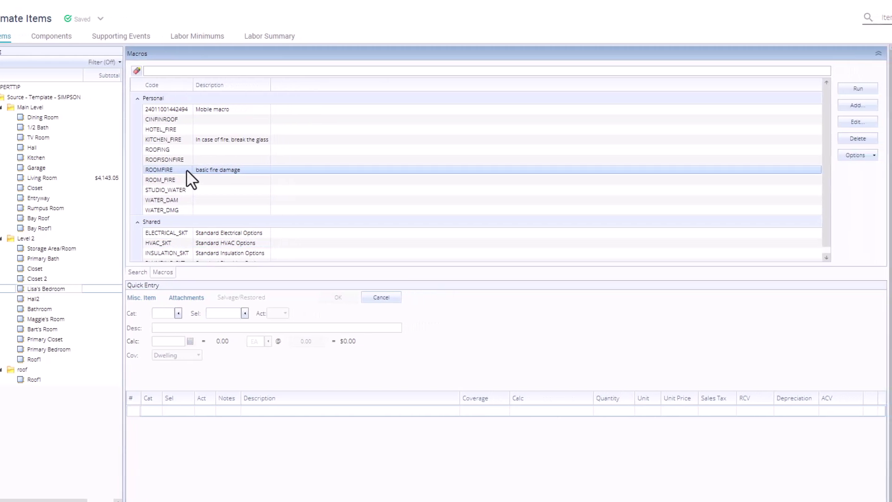
click(855, 88)
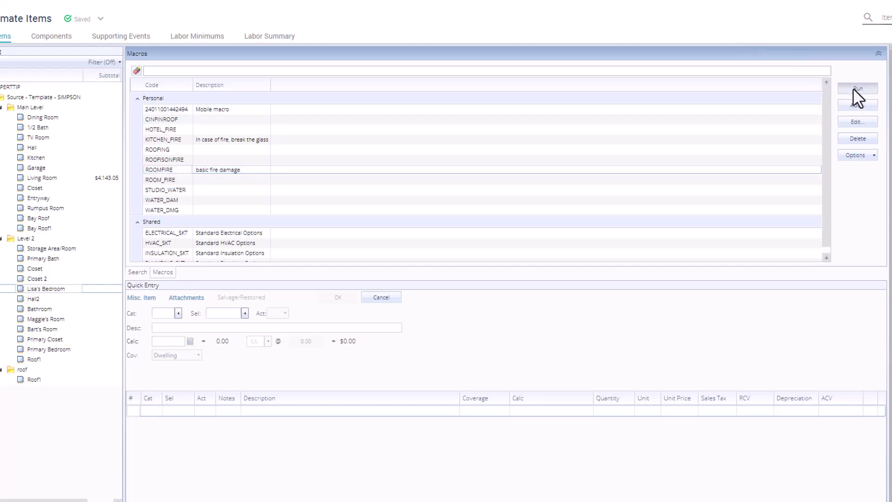